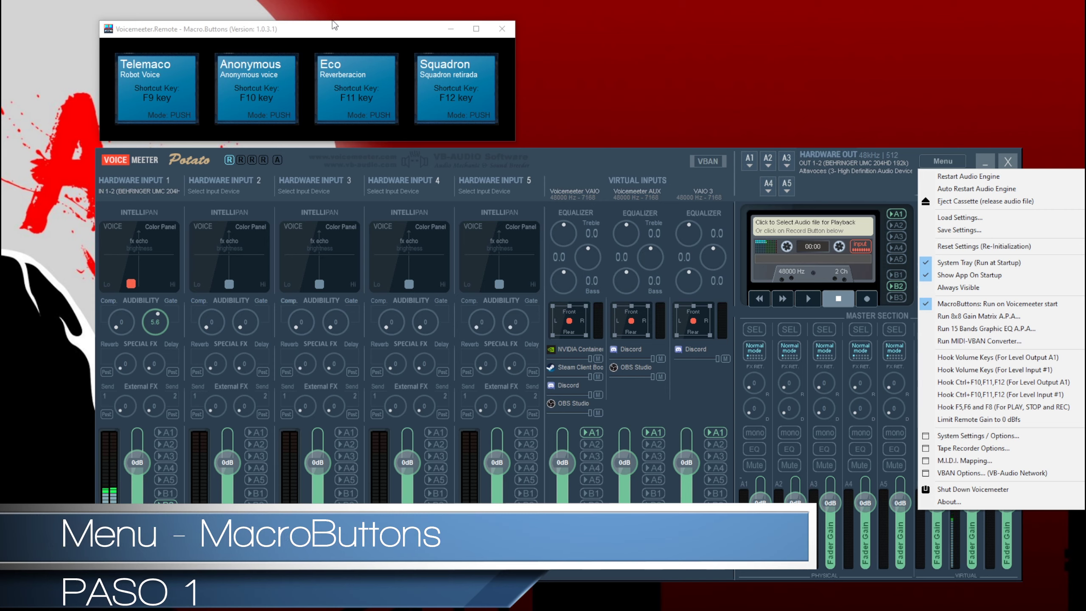
# Narrow the Macro Buttons window to a single button and widen it again to show all four
pyautogui.click(514, 81)
pyautogui.moveTo(514, 82); pyautogui.dragTo(201, 84)
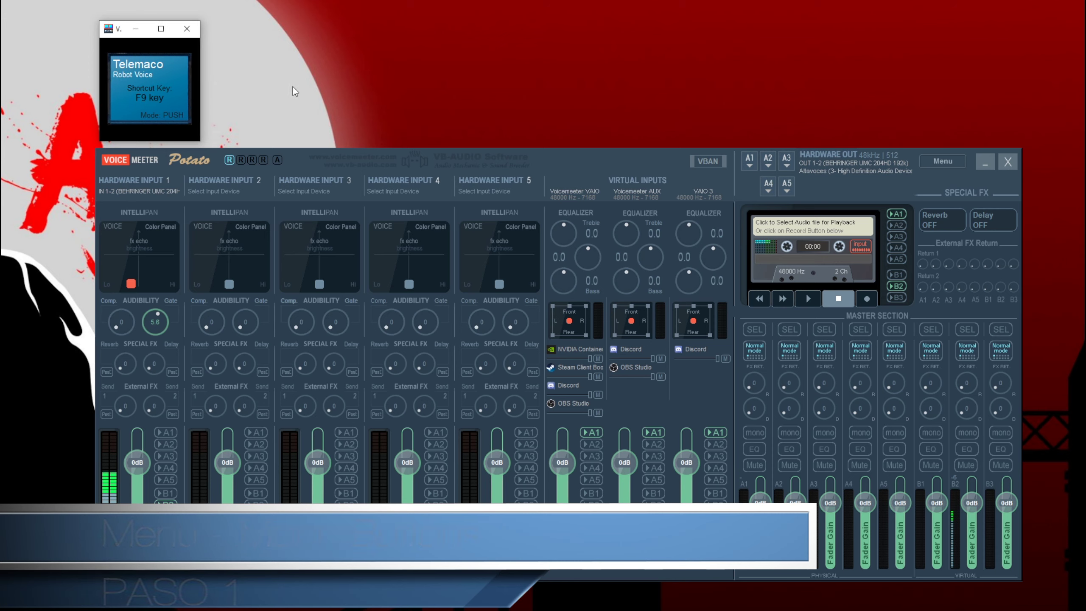
pyautogui.moveTo(200, 93); pyautogui.dragTo(505, 98)
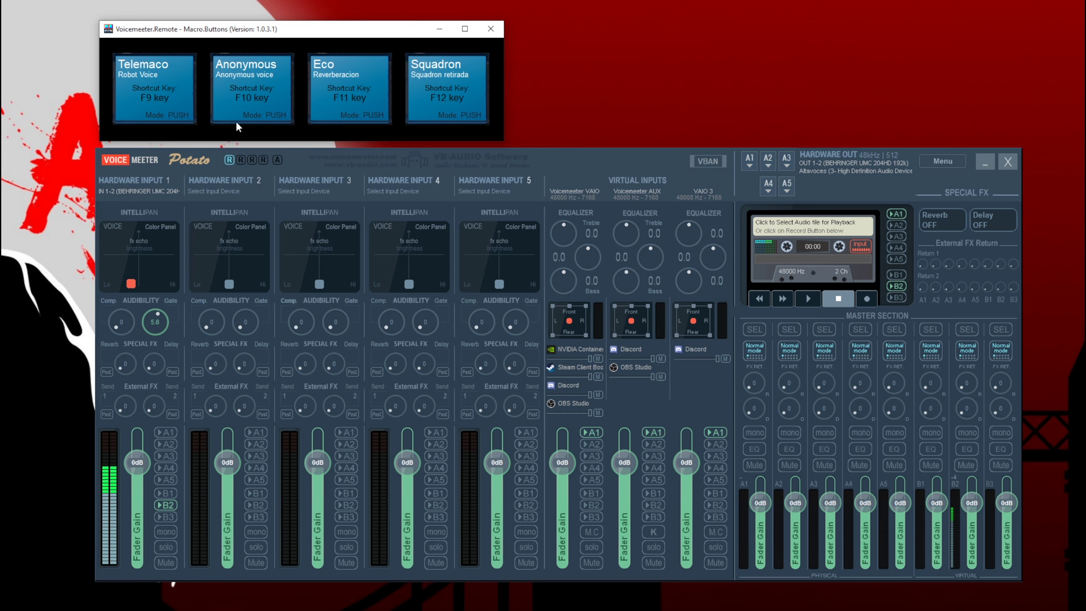
# Open the configuration of the Telemaco button and place its dialog beside the macro buttons
pyautogui.rightClick(157, 93)
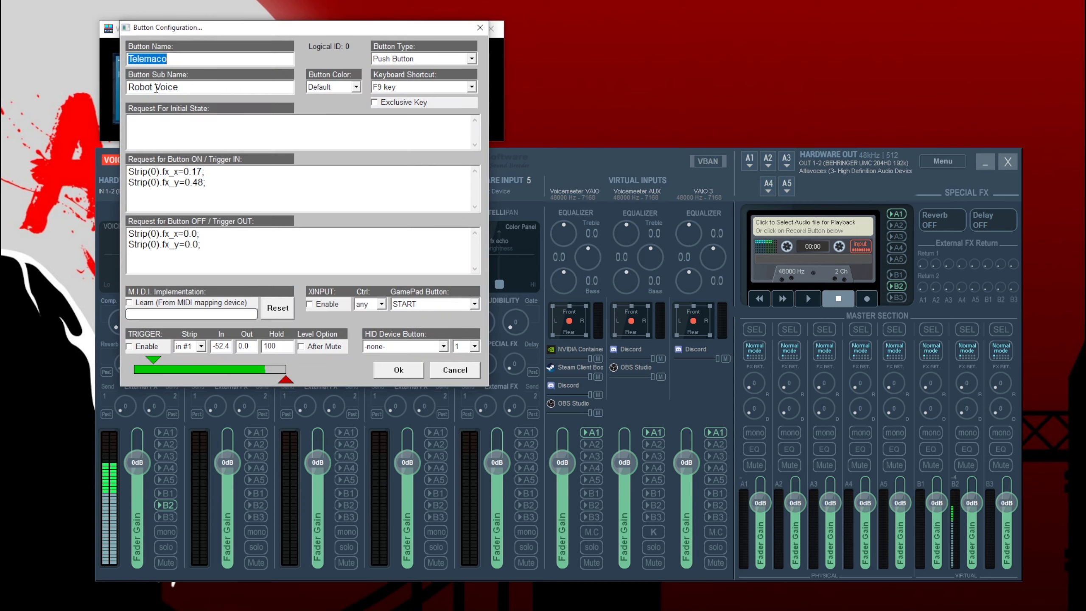
pyautogui.click(275, 130)
pyautogui.moveTo(224, 28); pyautogui.dragTo(500, 30)
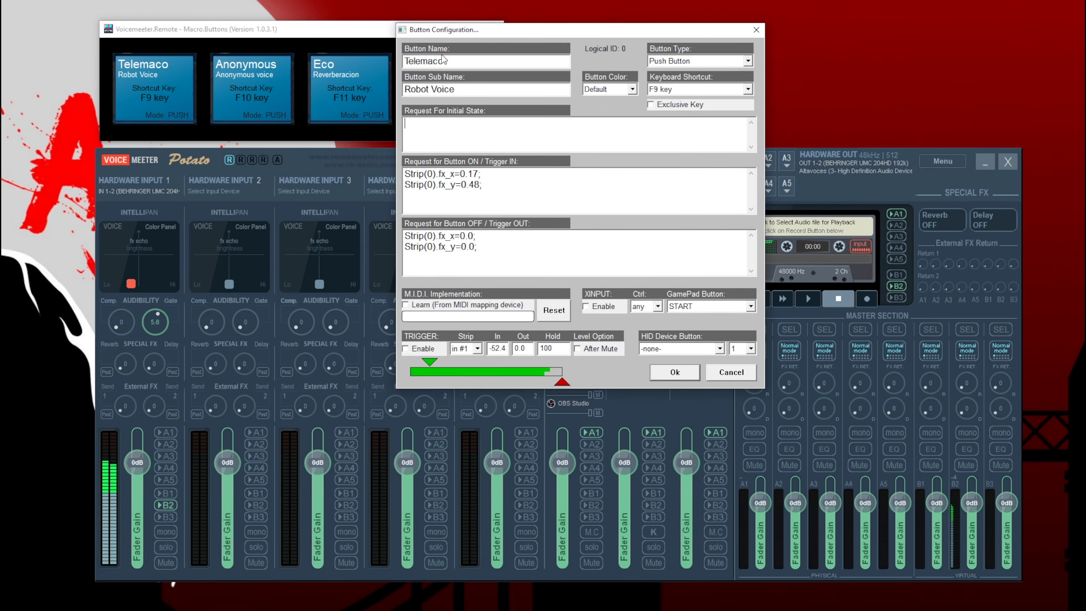
pyautogui.moveTo(534, 33); pyautogui.dragTo(647, 32)
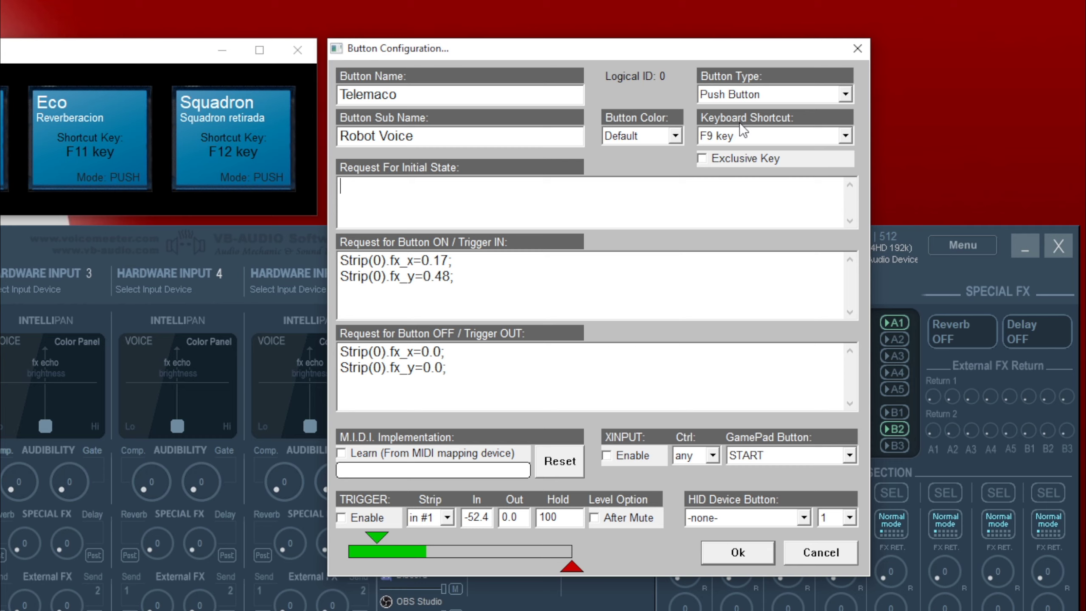
# Examine the button type choices for the Telemaco button, keeping Push Button
pyautogui.click(846, 96)
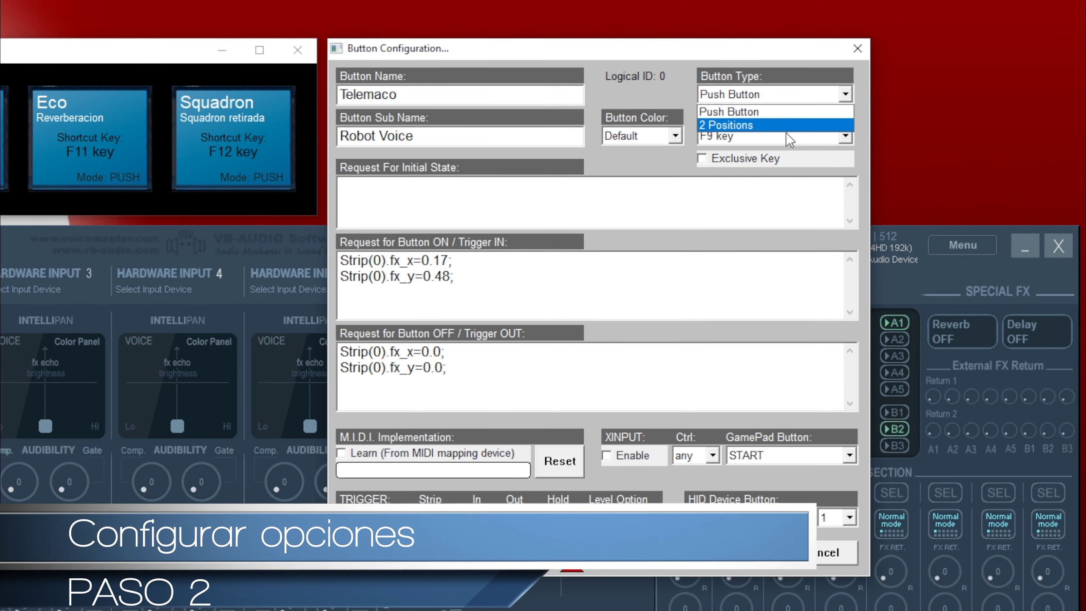
pyautogui.click(778, 79)
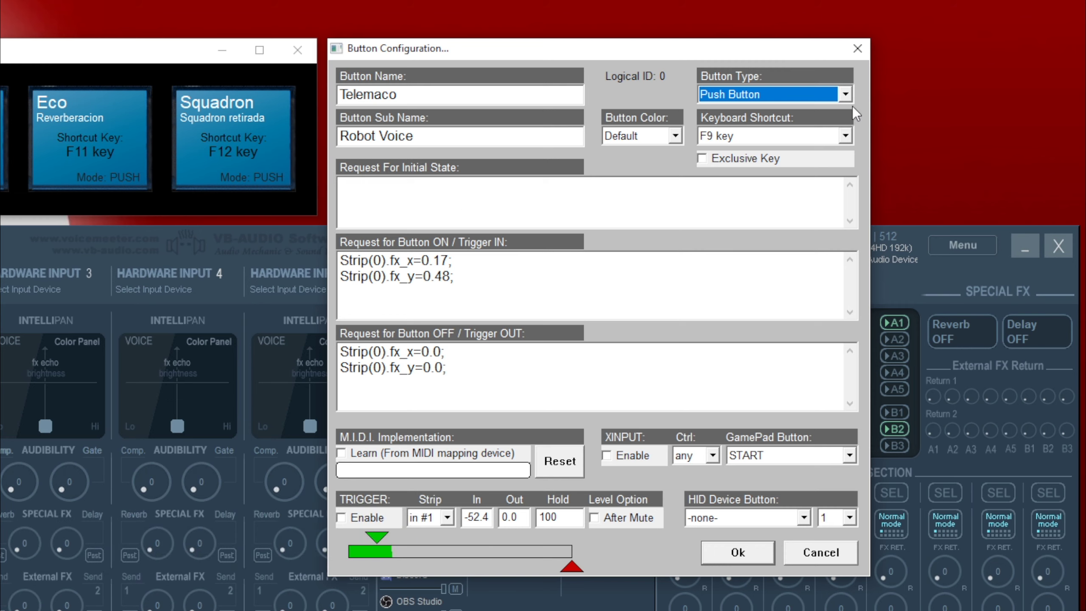
pyautogui.click(830, 97)
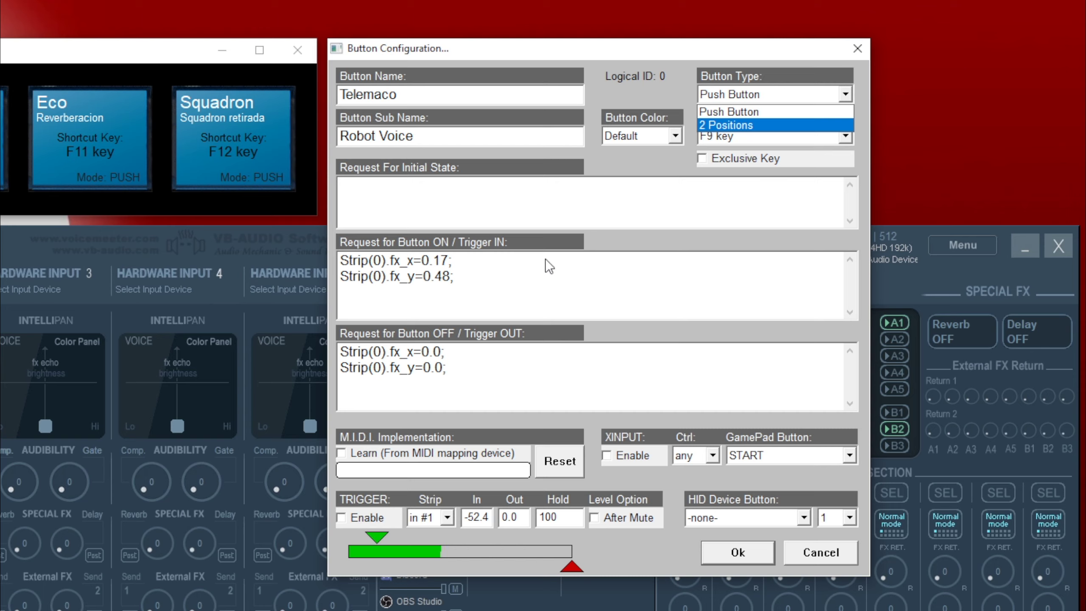
pyautogui.click(487, 284)
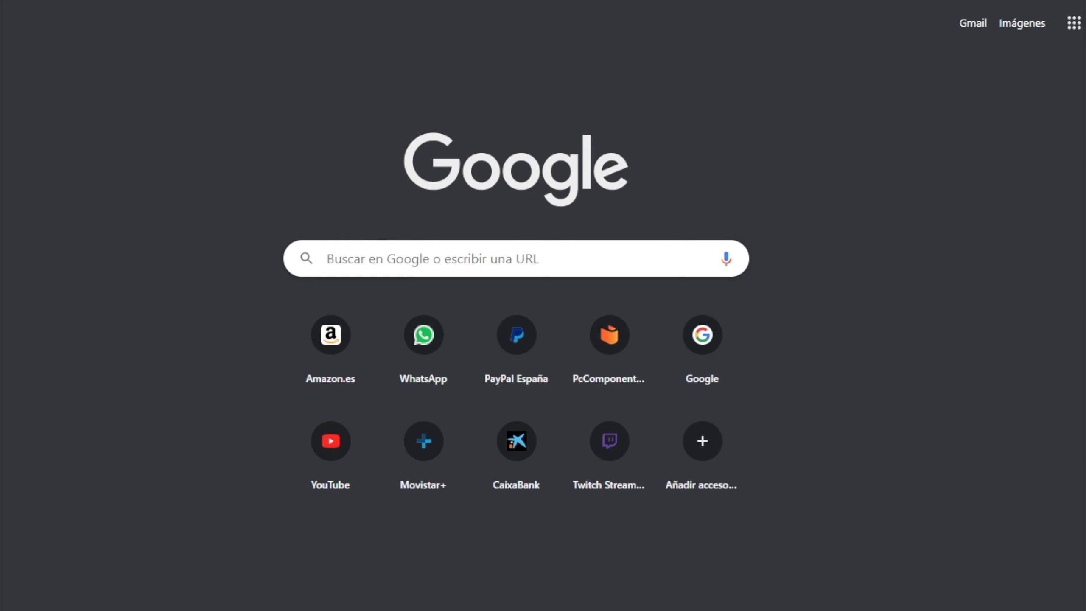
# Search Google for "VOICEMEETER POTATO" and open the Voicemeeter Potato User Manual from VB Audio
pyautogui.click(398, 257)
pyautogui.write('voice')
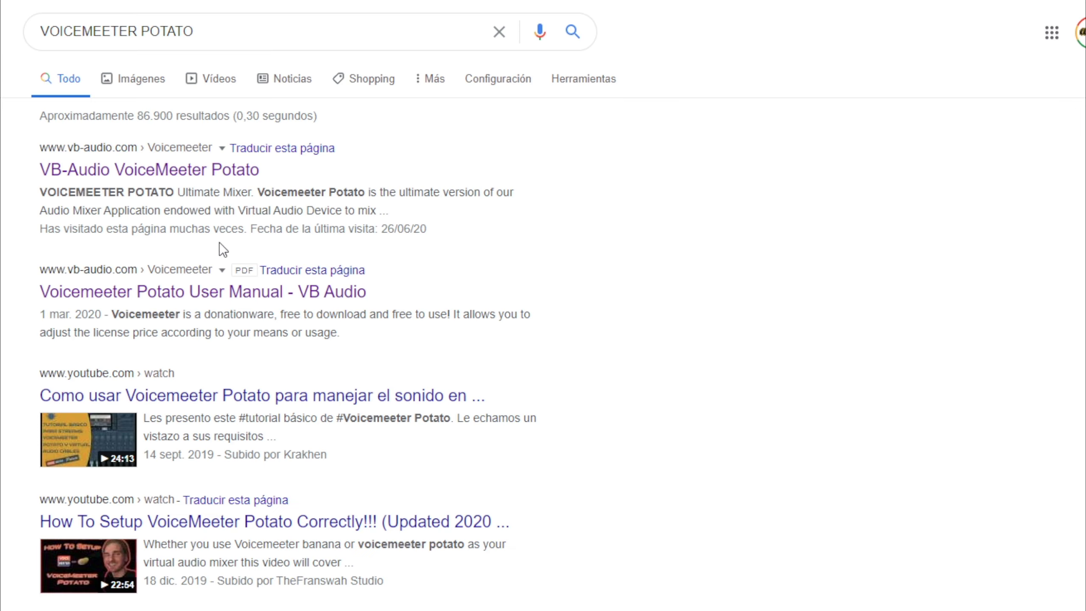
pyautogui.click(255, 295)
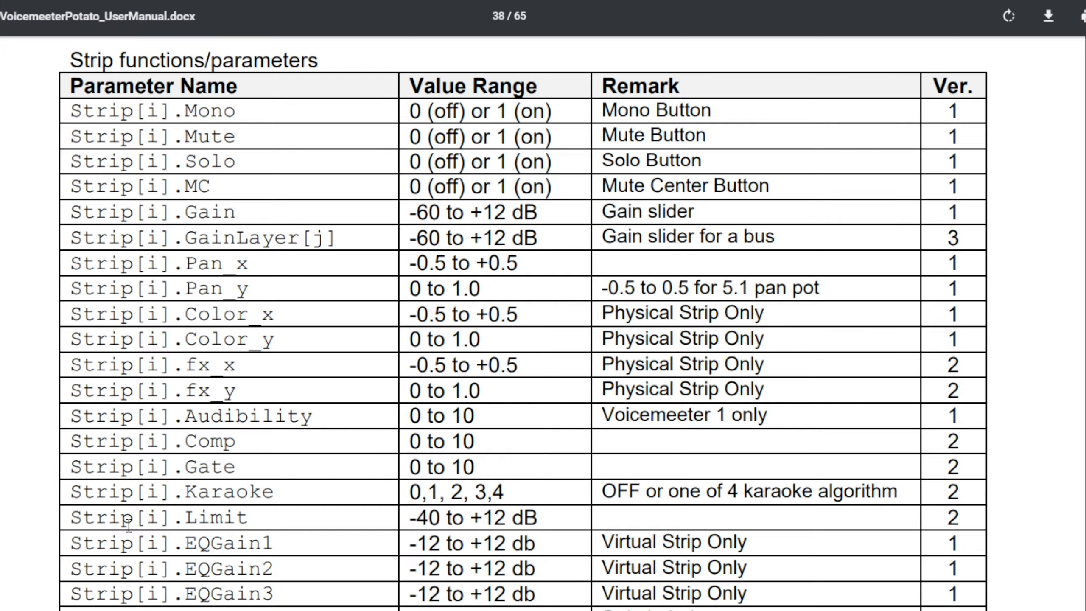
# Look through the input strip parameters and their value ranges on page 38 of the manual
pyautogui.scroll(-2, 198, 538)
pyautogui.scroll(4, 517, 478)
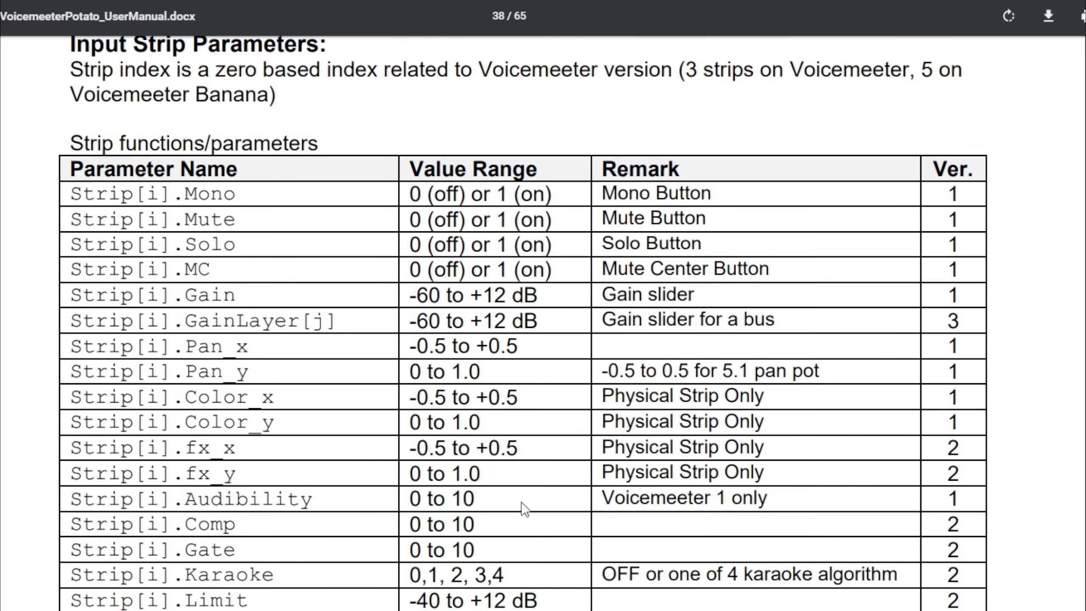
pyautogui.scroll(-15, 447, 551)
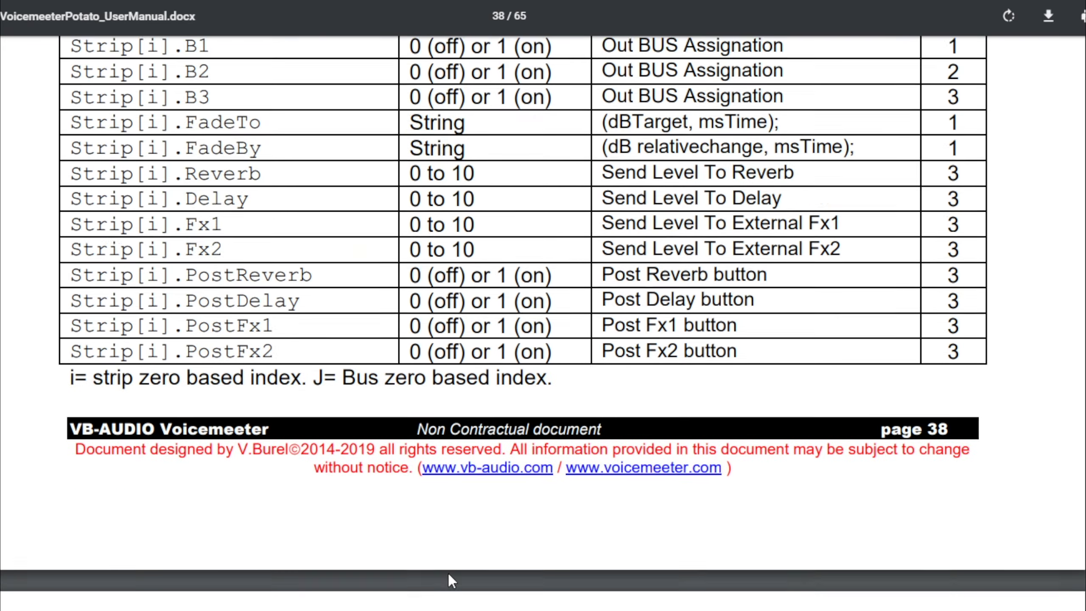
pyautogui.scroll(-12, 448, 574)
pyautogui.scroll(8, 448, 574)
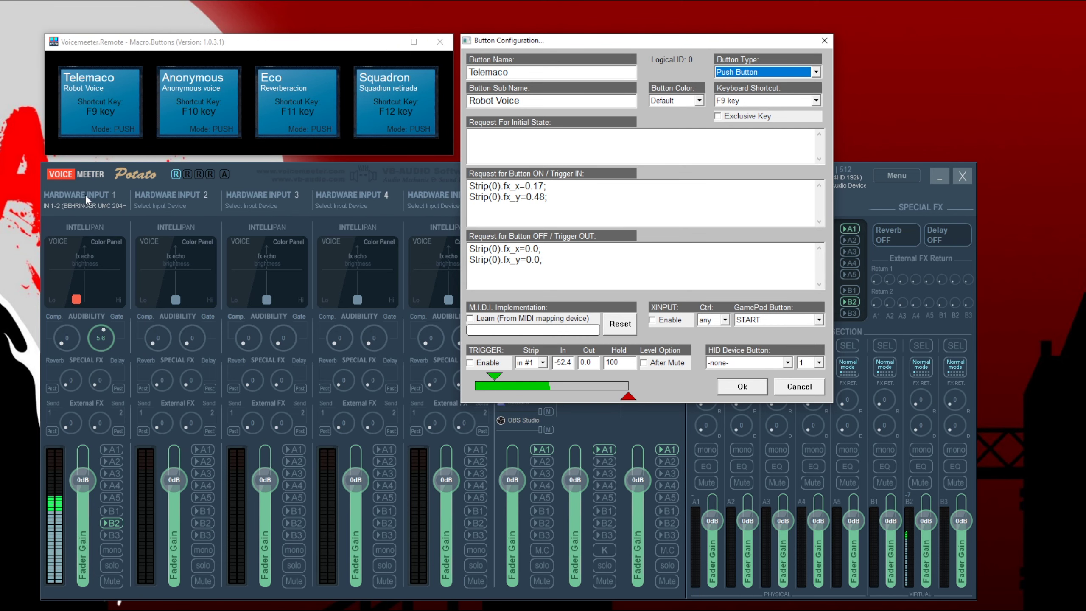
# Switch the Intellipan view of Hardware Input 1 and bring the Telemaco button's configuration back to the front
pyautogui.click(91, 271)
pyautogui.rightClick(91, 274)
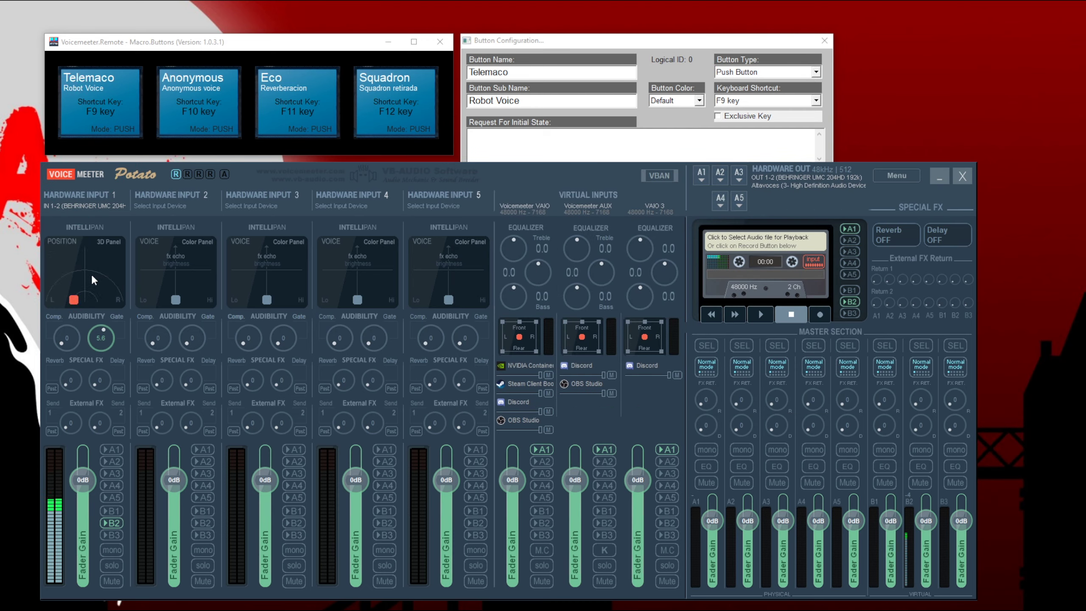
pyautogui.click(634, 43)
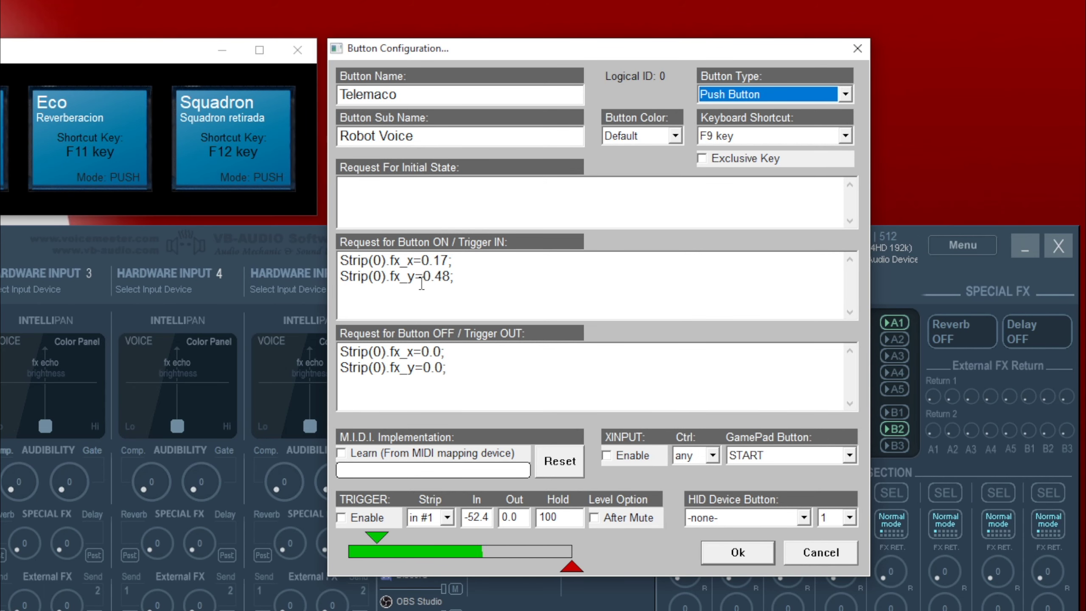
# Confirm the Telemaco button's configuration and trigger the button to test its effect on Hardware Input 1
pyautogui.click(737, 552)
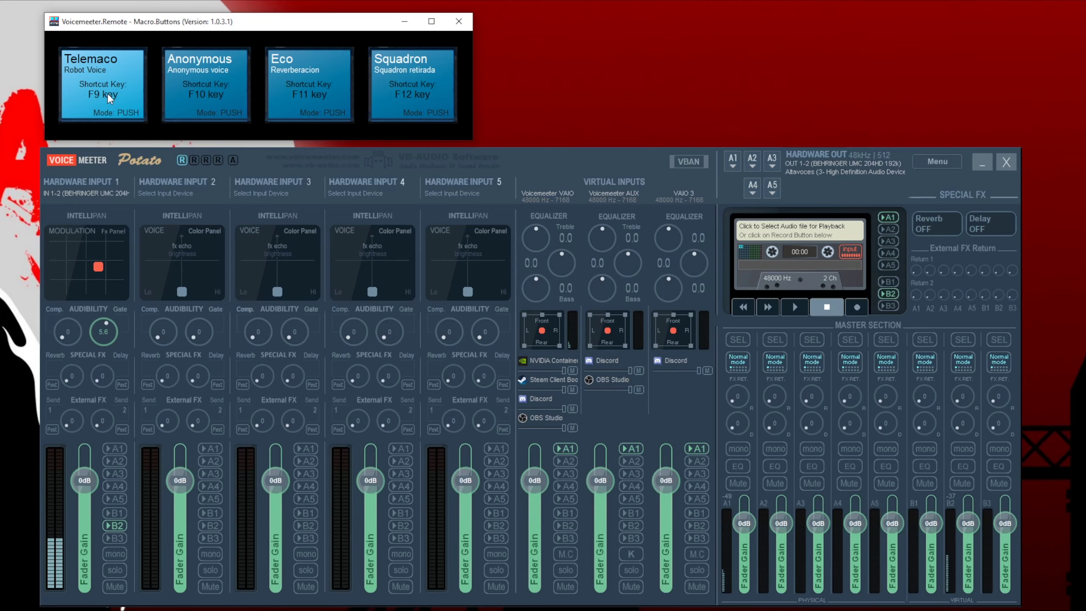
pyautogui.click(107, 93)
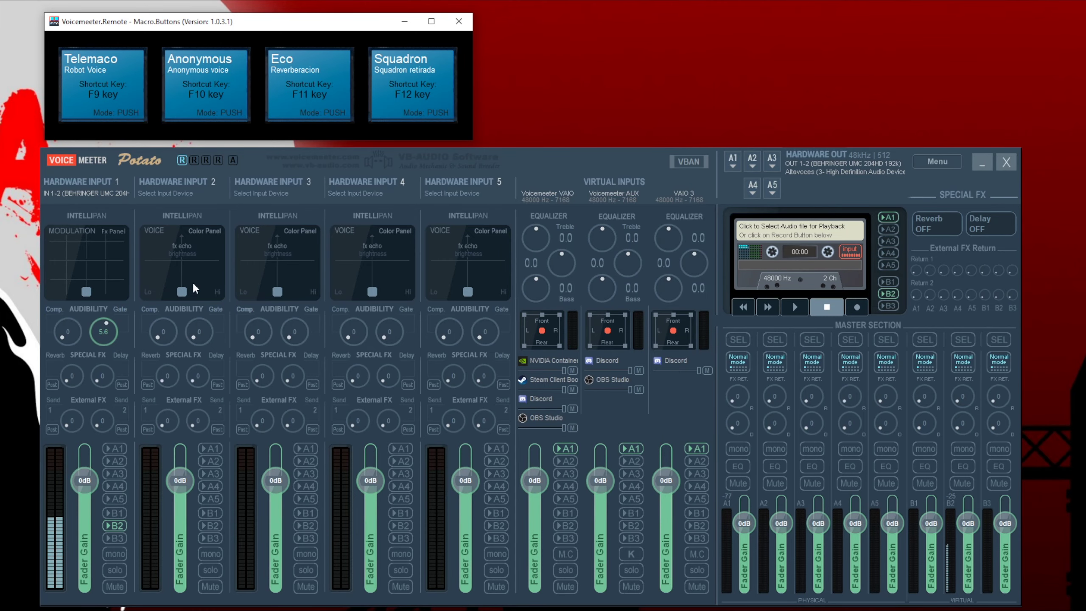
pyautogui.click(98, 93)
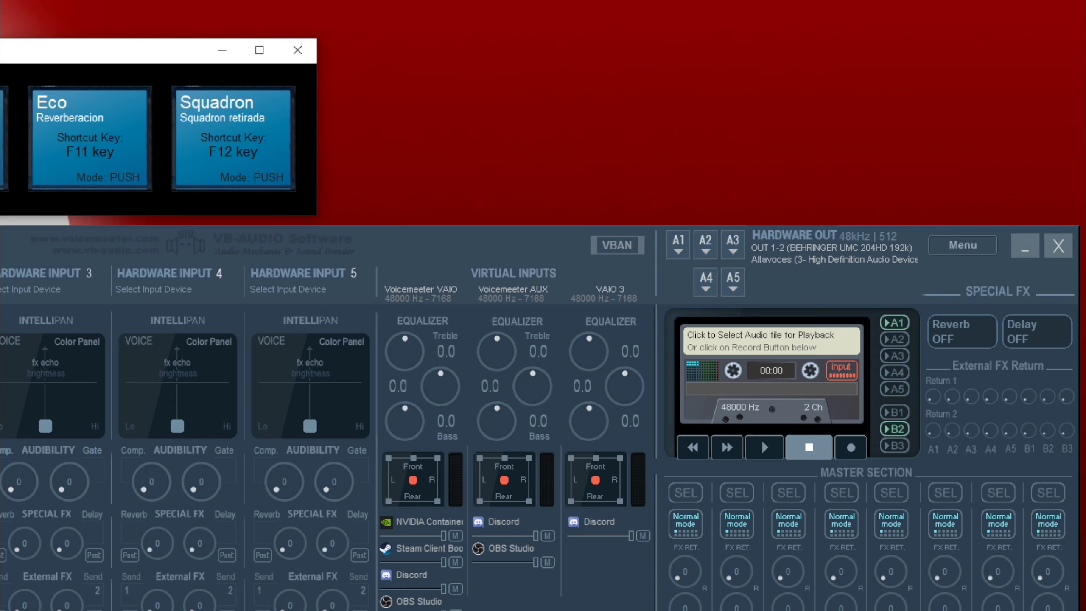
# Reopen the Telemaco button's configuration, review its ON and OFF requests, and close it
pyautogui.rightClick(3, 137)
pyautogui.moveTo(84, 56); pyautogui.dragTo(662, 55)
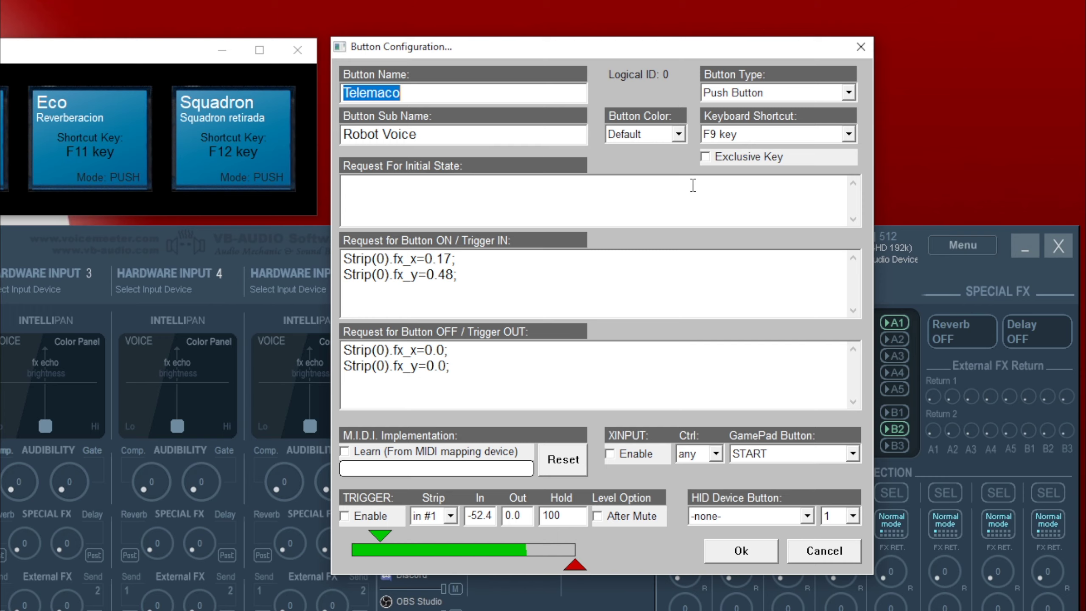
pyautogui.click(859, 47)
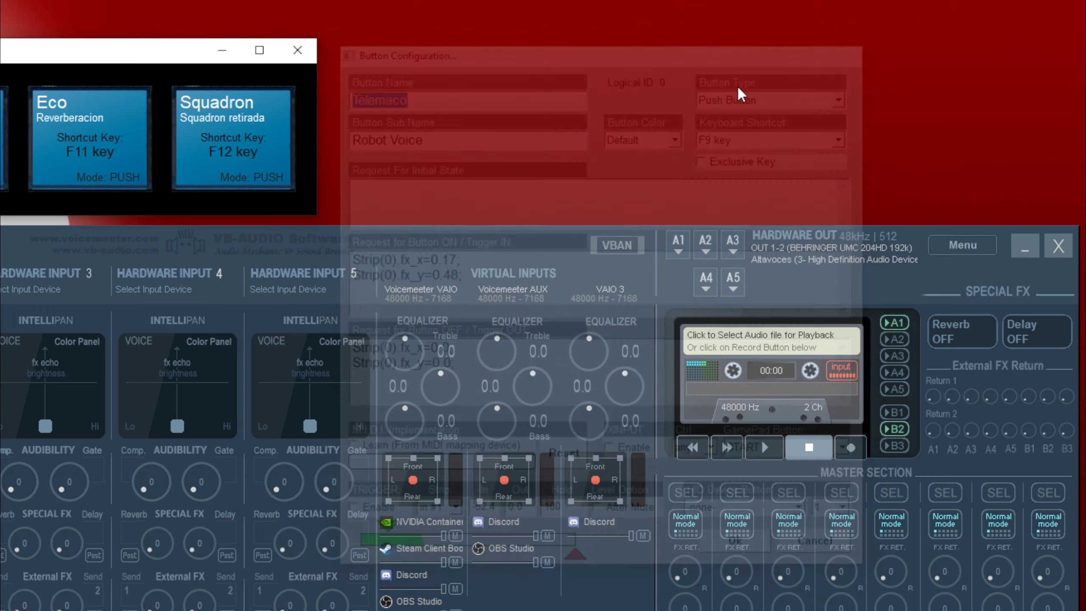
# Open the Anonymous button's configuration, review its color and fx strip requests, and confirm it
pyautogui.rightClick(3, 137)
pyautogui.moveTo(190, 53); pyautogui.dragTo(724, 51)
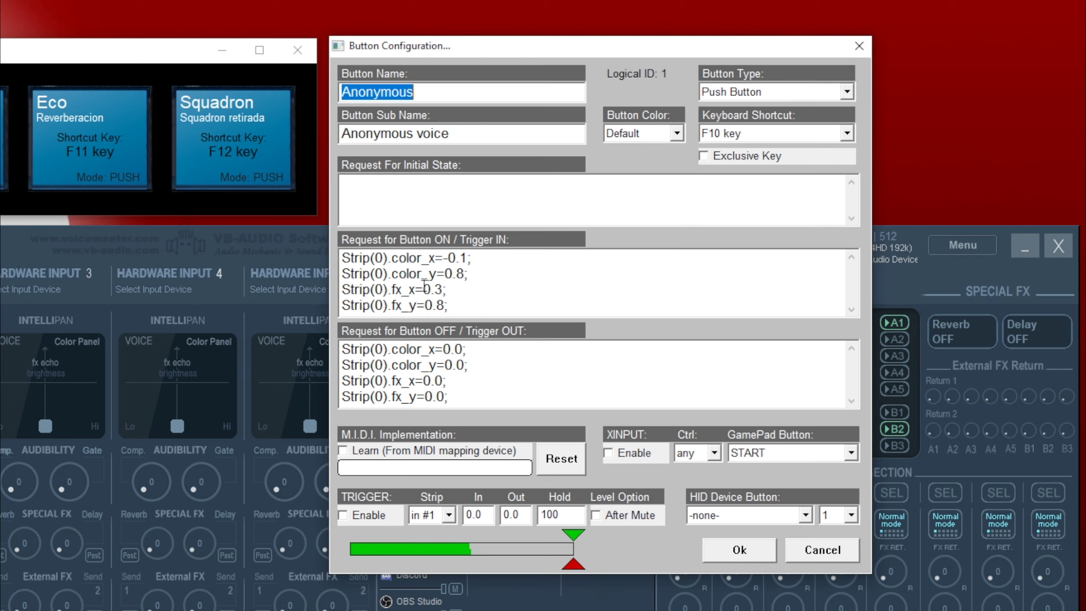
pyautogui.click(756, 552)
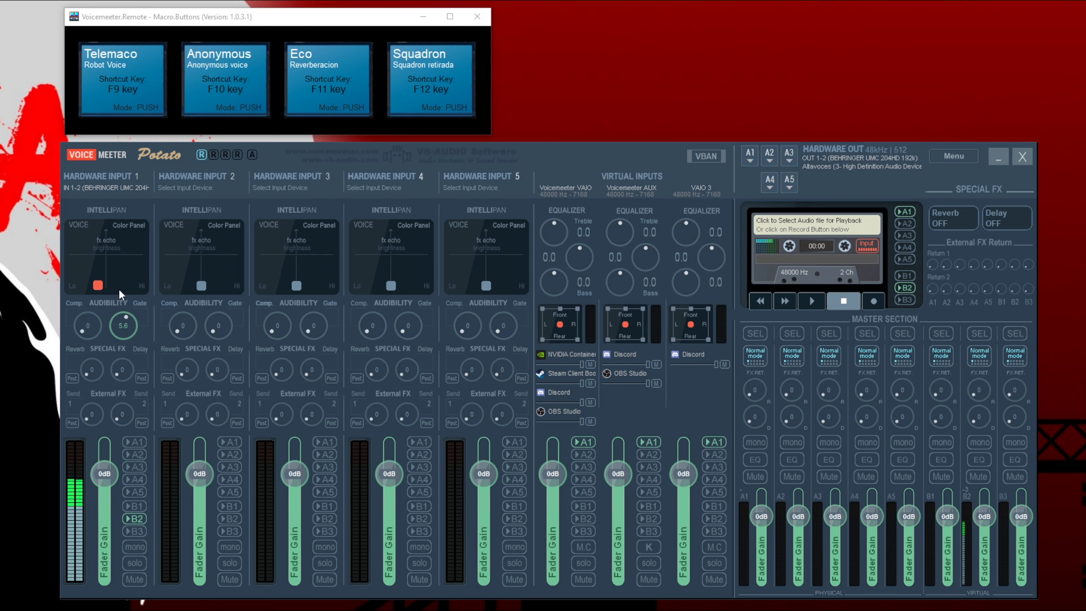
# Cycle through the Intellipan panels of Hardware Input 1
pyautogui.rightClick(119, 260)
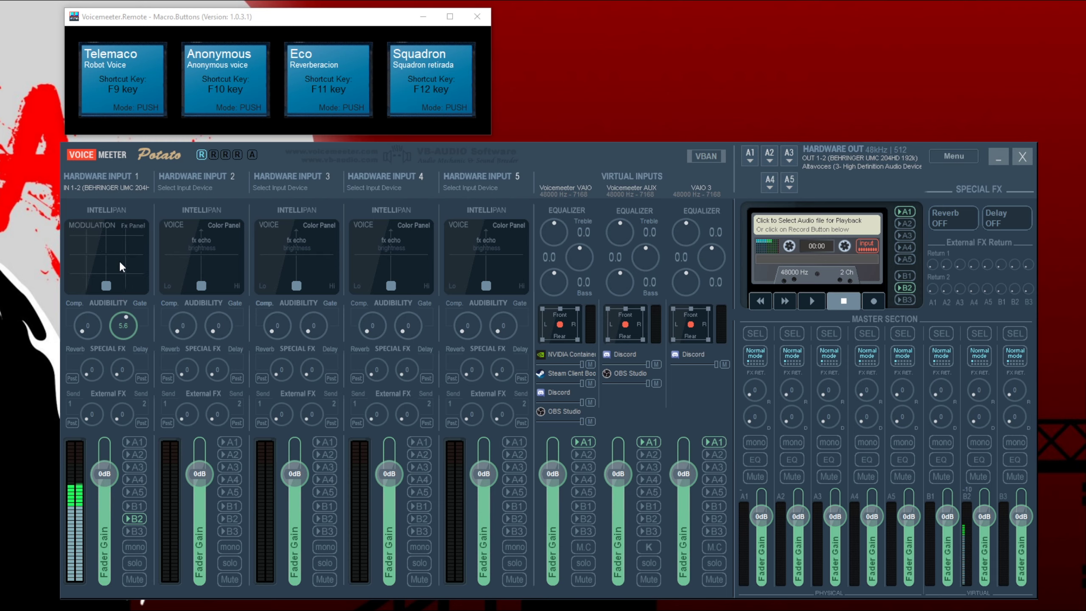
pyautogui.rightClick(118, 257)
pyautogui.rightClick(119, 257)
# Check the Anonymous button's keyboard shortcut choices, keep the F10 key, confirm, and trigger the button as a test
pyautogui.rightClick(224, 65)
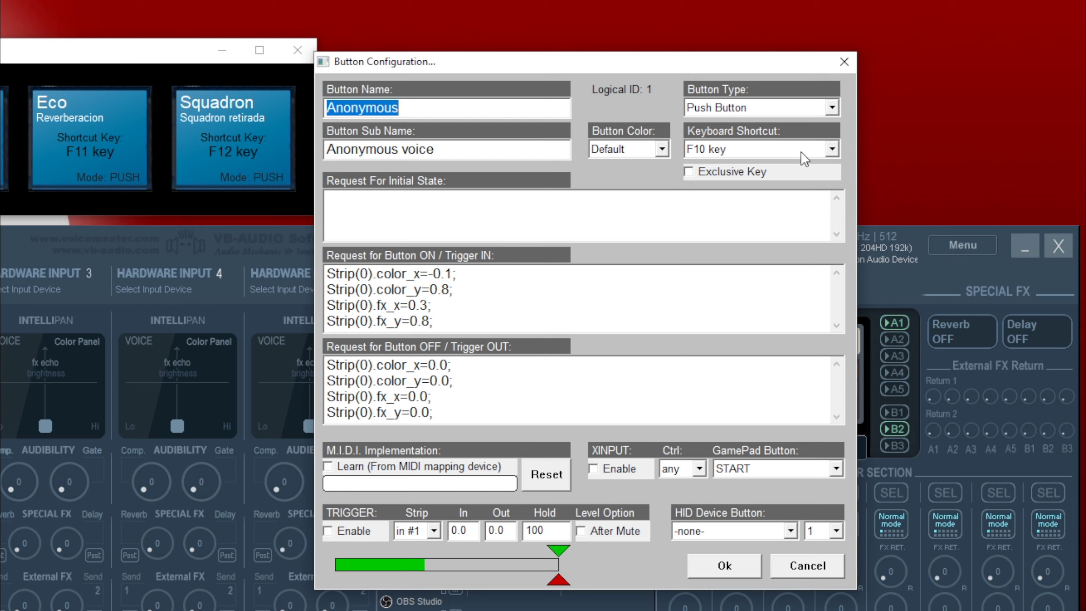
pyautogui.click(831, 149)
pyautogui.click(831, 149)
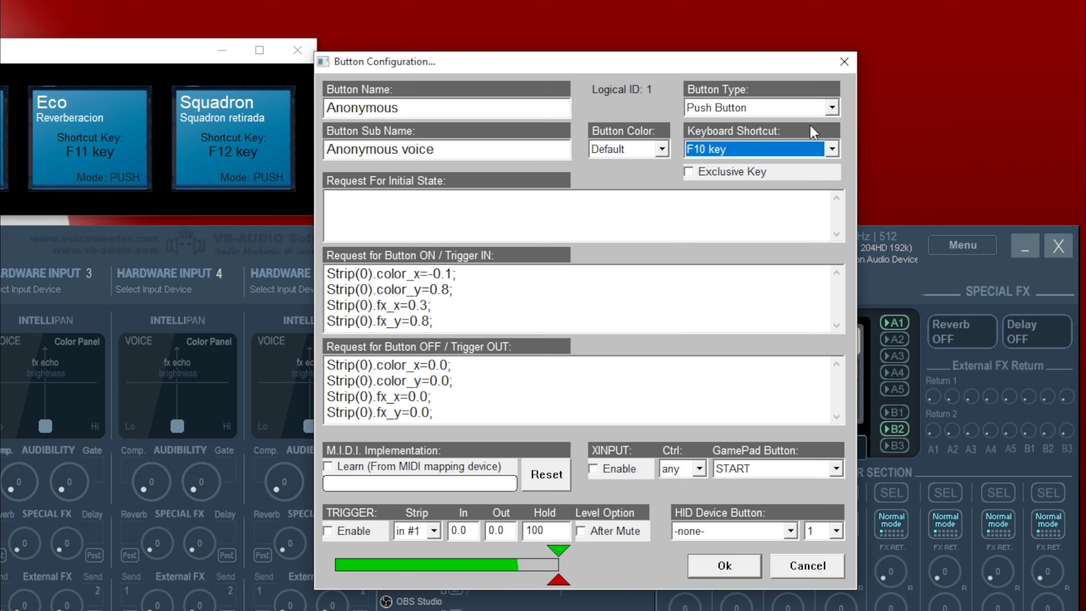
pyautogui.click(724, 569)
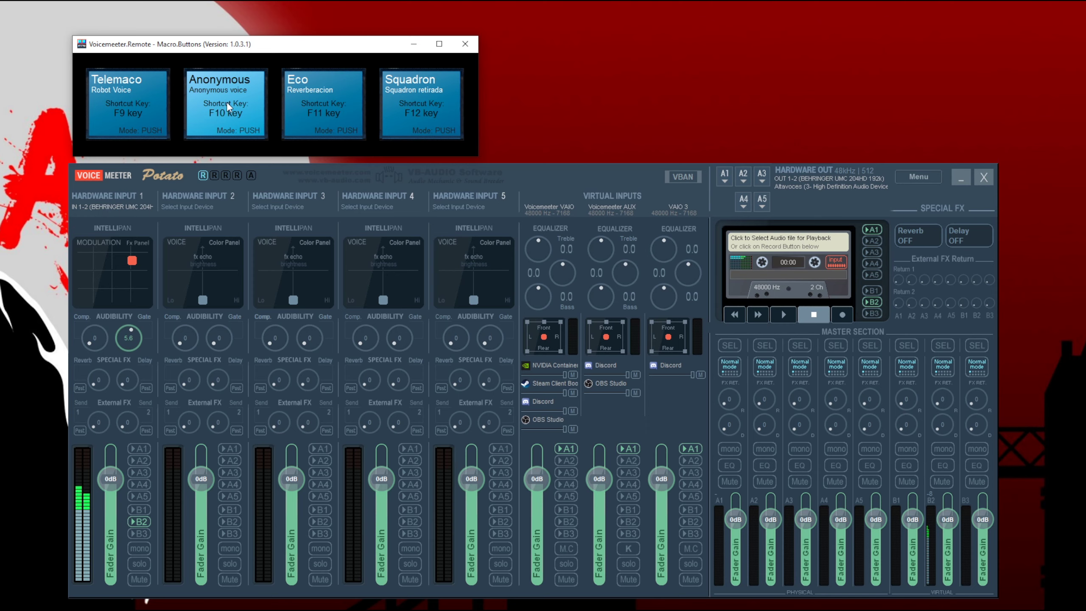
pyautogui.click(227, 102)
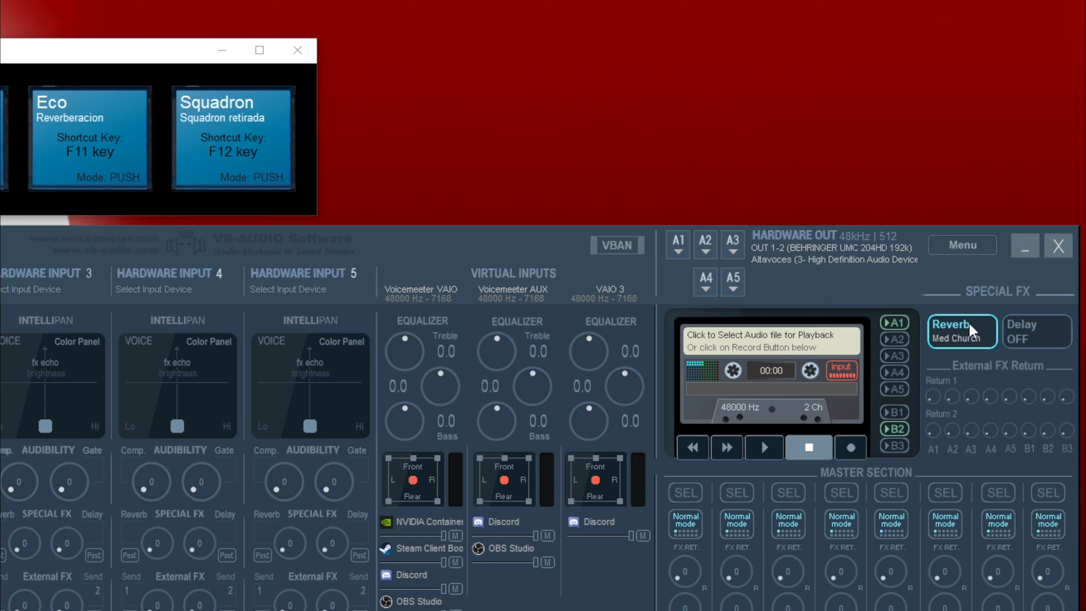
# Open the Eco button's configuration, review its reverb and gain requests, and move the dialog aside
pyautogui.rightClick(94, 135)
pyautogui.moveTo(47, 44); pyautogui.dragTo(621, 47)
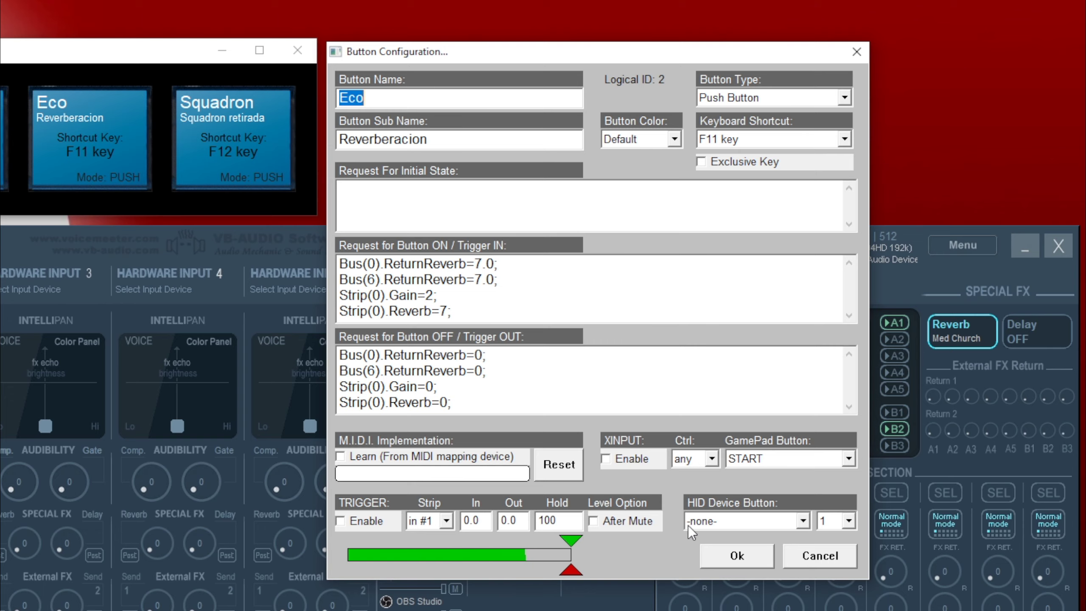
pyautogui.moveTo(556, 51); pyautogui.dragTo(1049, 74)
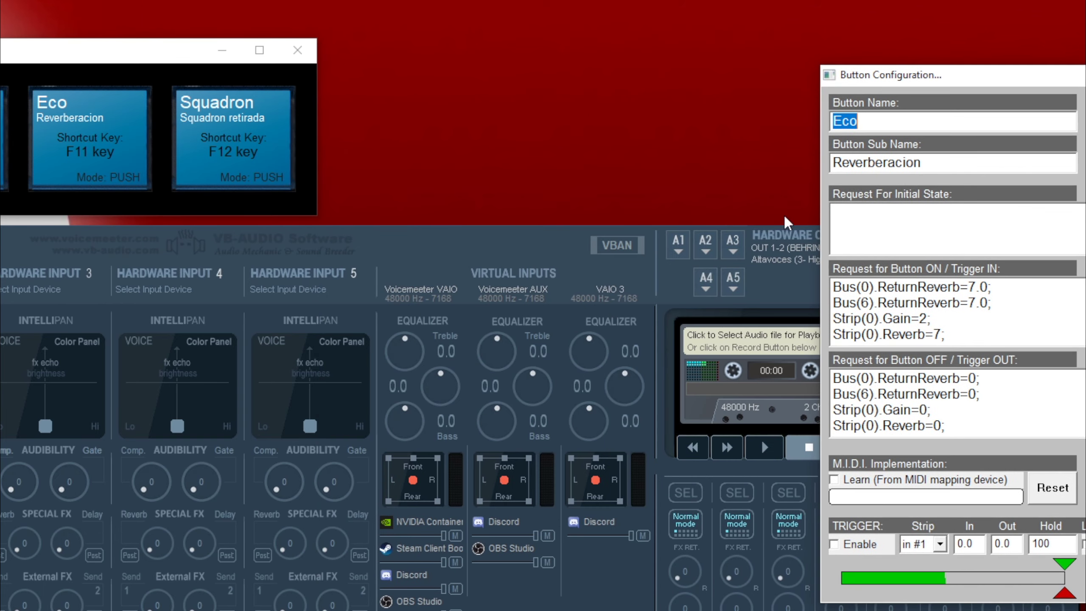
# Check the available devices for hardware output A1 and bring the Eco button's configuration back into view
pyautogui.click(677, 250)
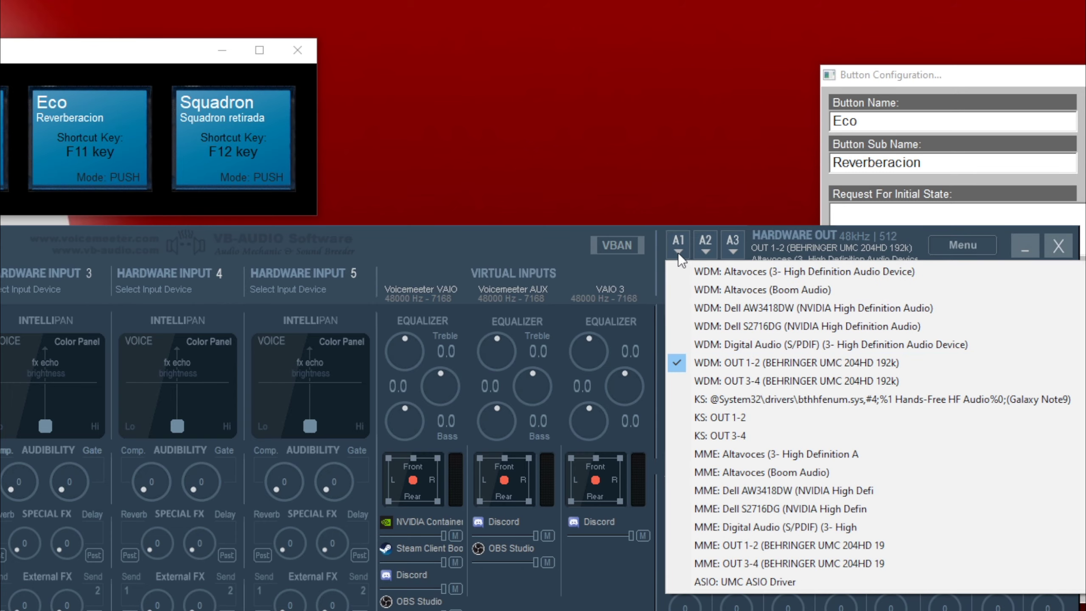
pyautogui.click(975, 77)
pyautogui.moveTo(975, 77); pyautogui.dragTo(531, 75)
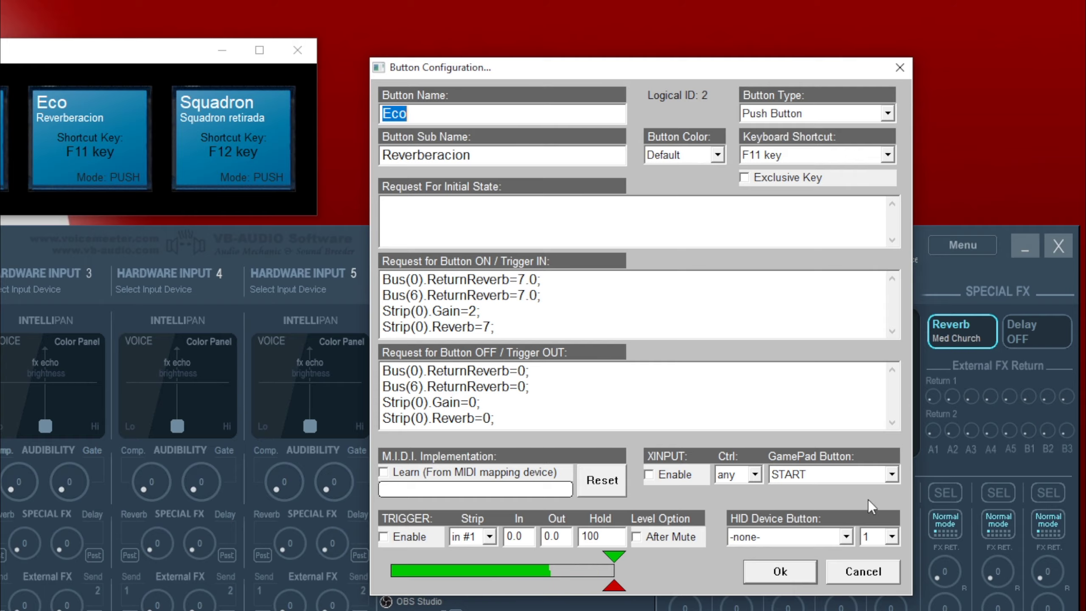
# Confirm the Eco button's configuration and trigger the button to test its reverb and gain changes
pyautogui.click(780, 571)
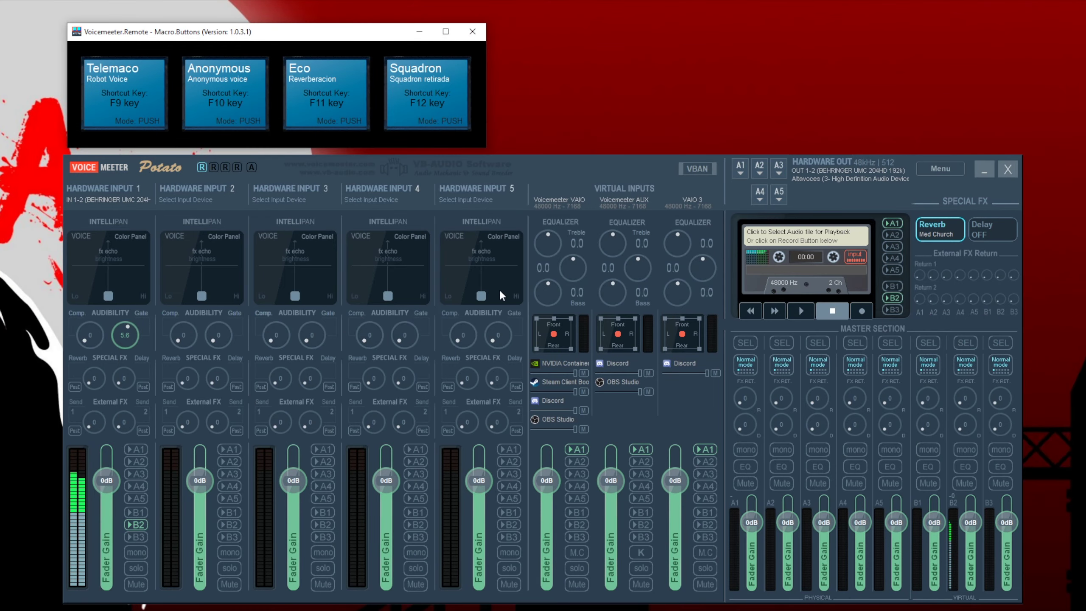
pyautogui.click(325, 98)
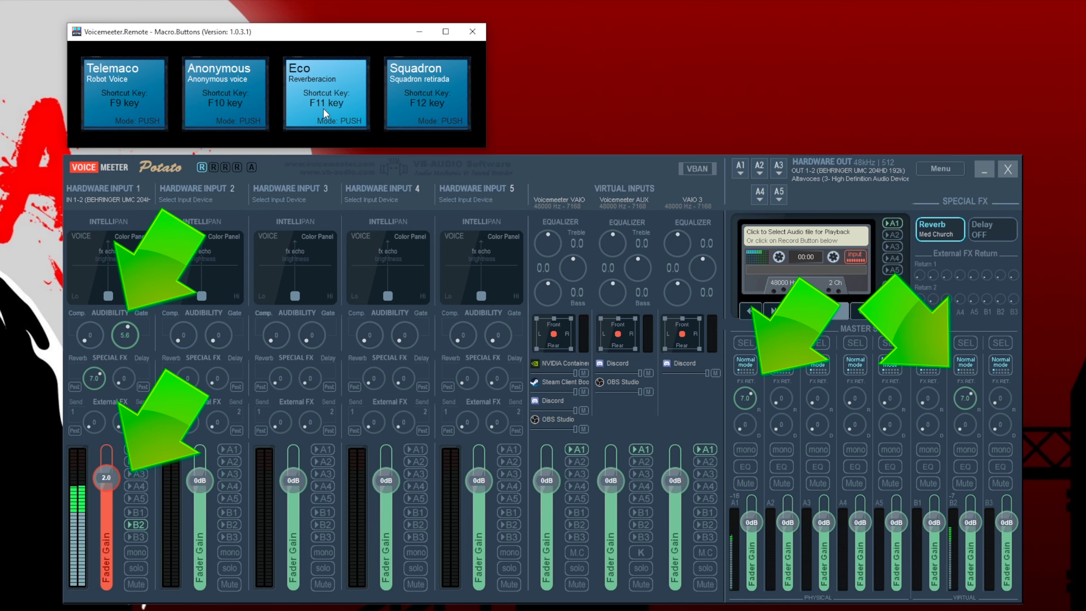
pyautogui.moveTo(323, 108); pyautogui.dragTo(323, 108)
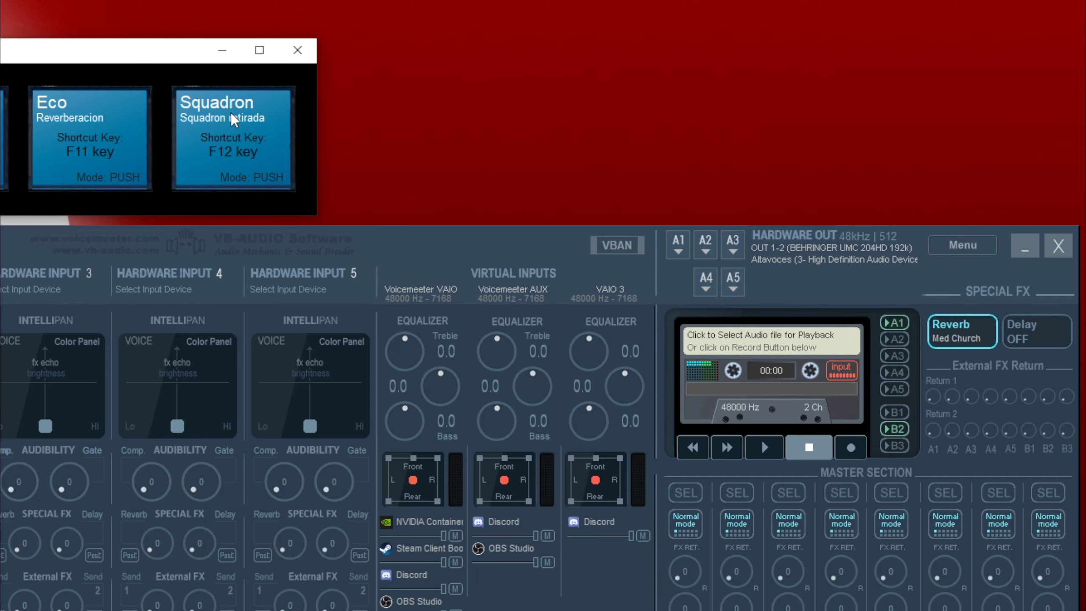
# Review and confirm the Squadron button's configuration, and trigger the button to test its imperial-alert.mp3 playback
pyautogui.rightClick(230, 112)
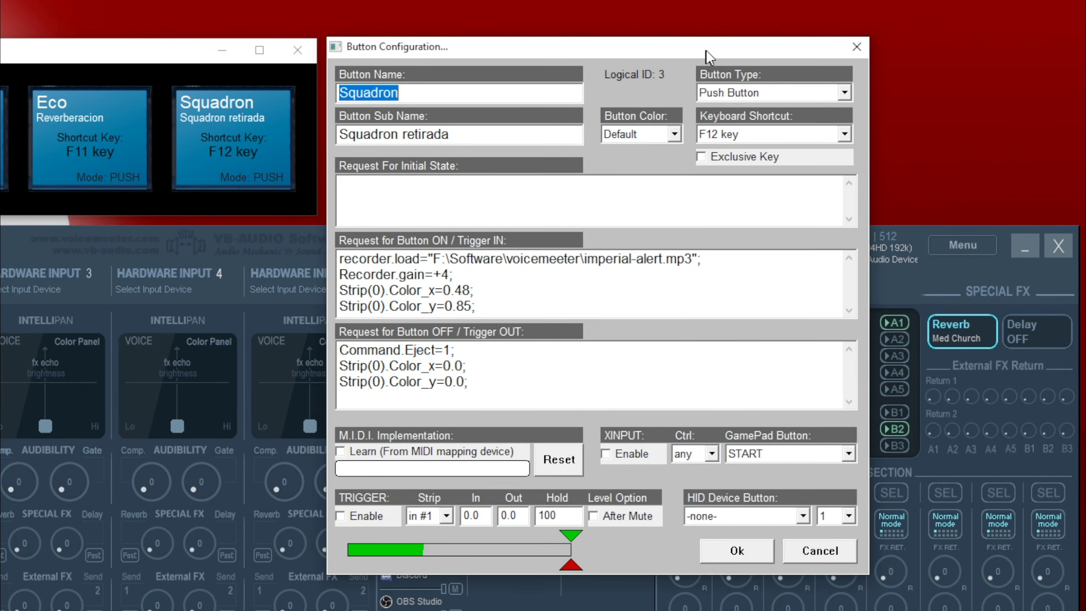
pyautogui.moveTo(706, 50); pyautogui.dragTo(703, 54)
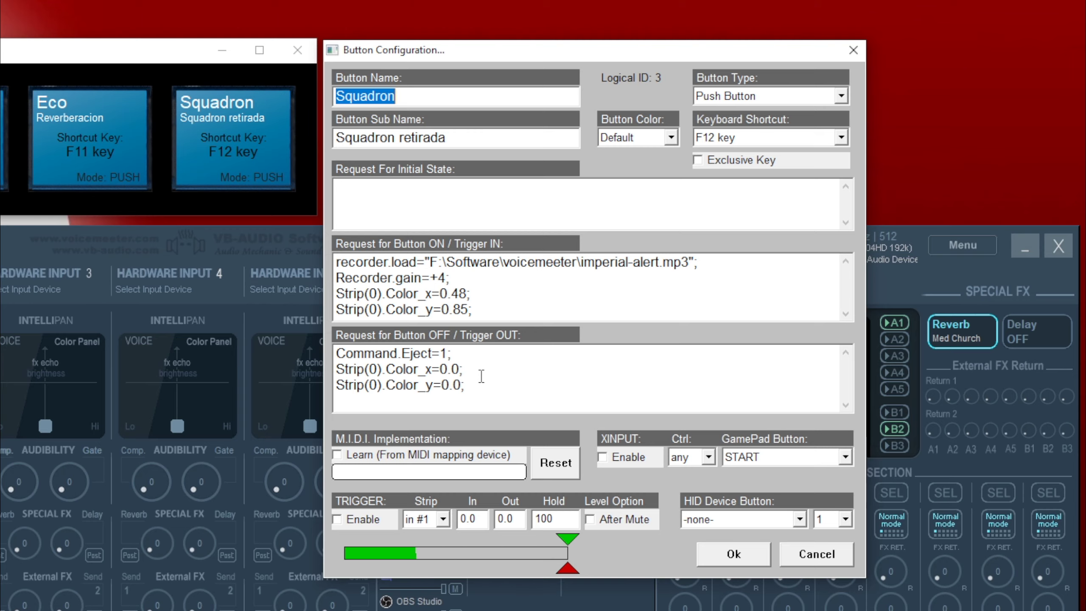
pyautogui.click(755, 557)
pyautogui.click(252, 133)
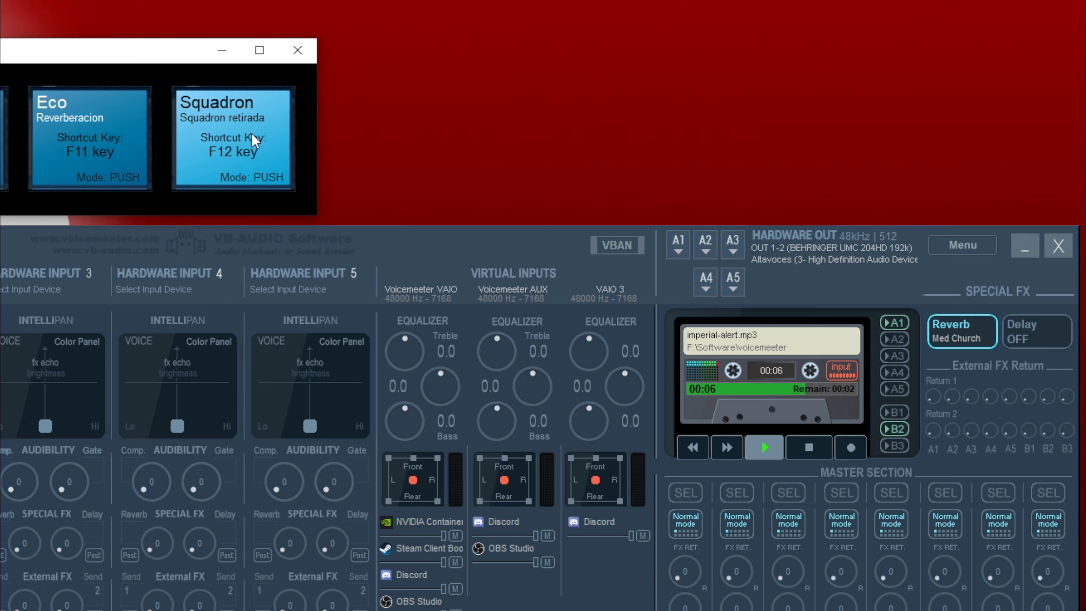
pyautogui.click(251, 133)
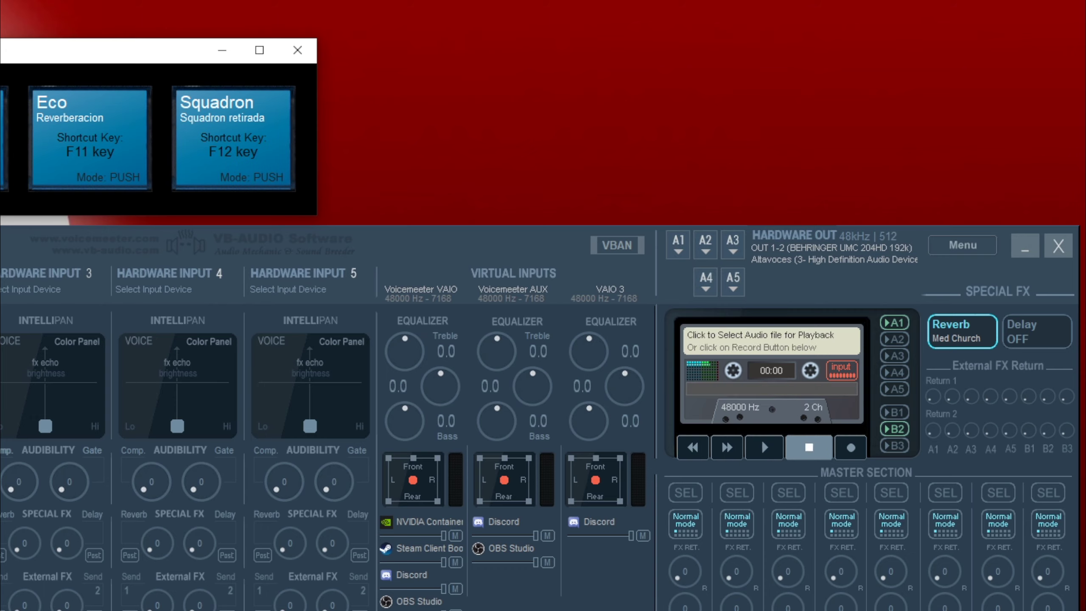